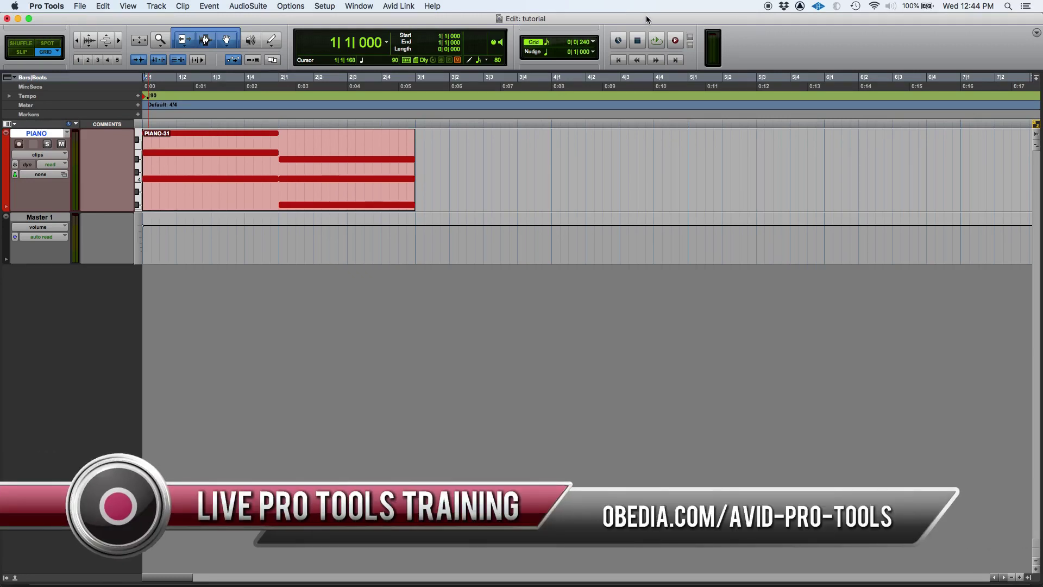
Reselect the PIANO track and set the main counter to Min:Secs
click(49, 218)
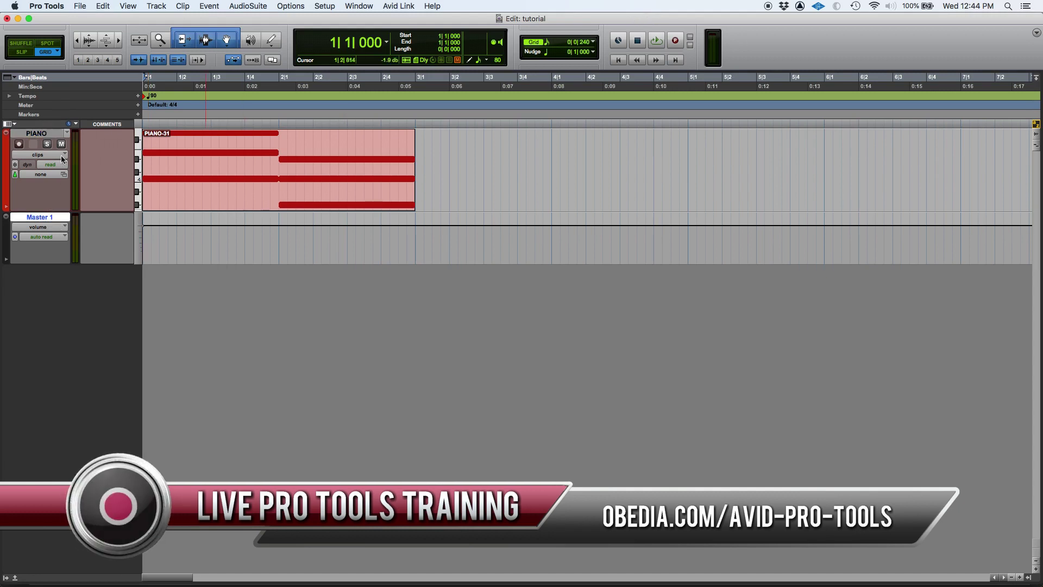
click(54, 134)
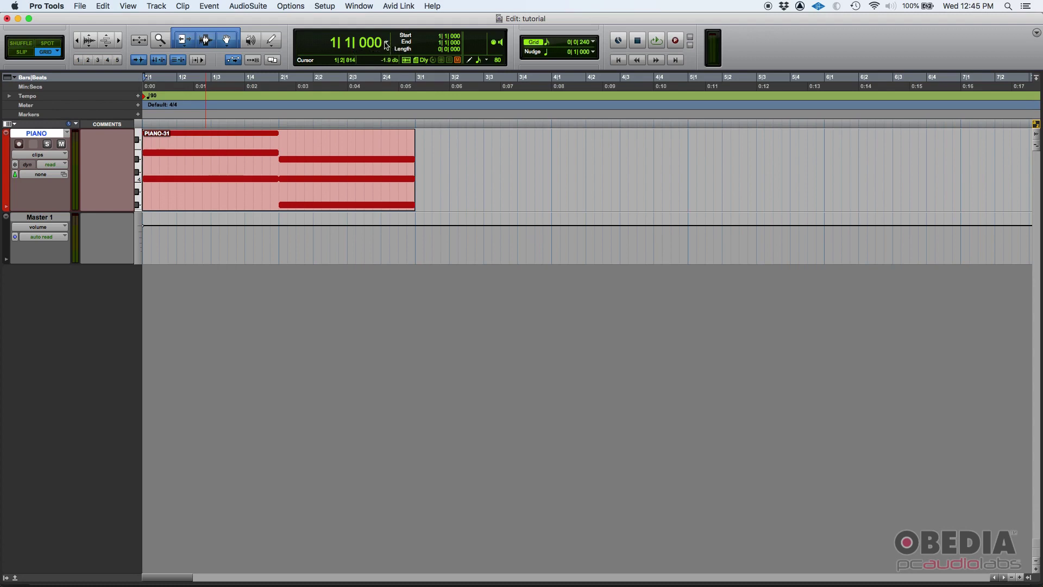
click(387, 45)
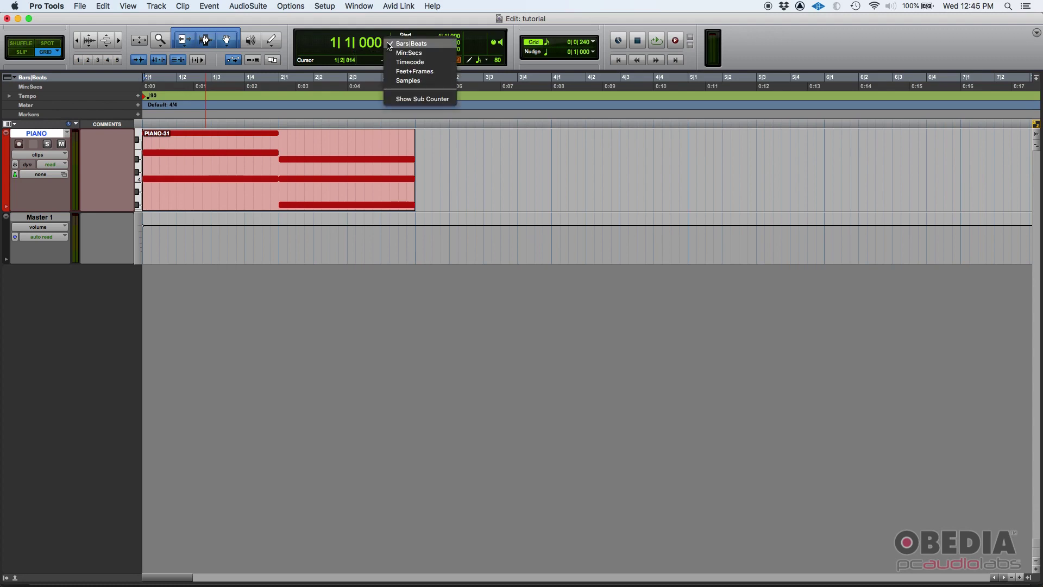
click(433, 53)
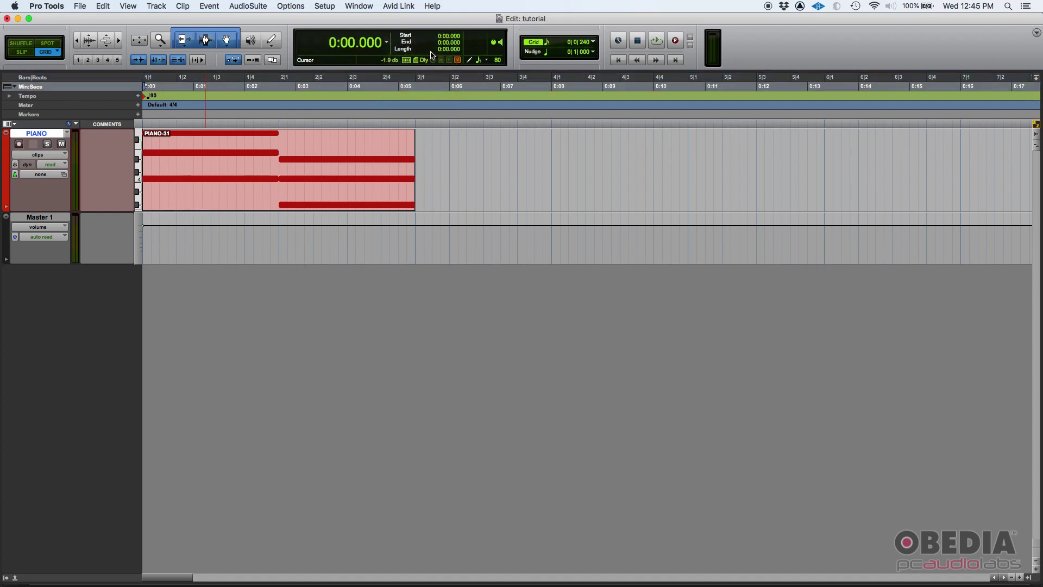
Switch the main counter to Timecode, then return it to Bars|Beats
click(386, 43)
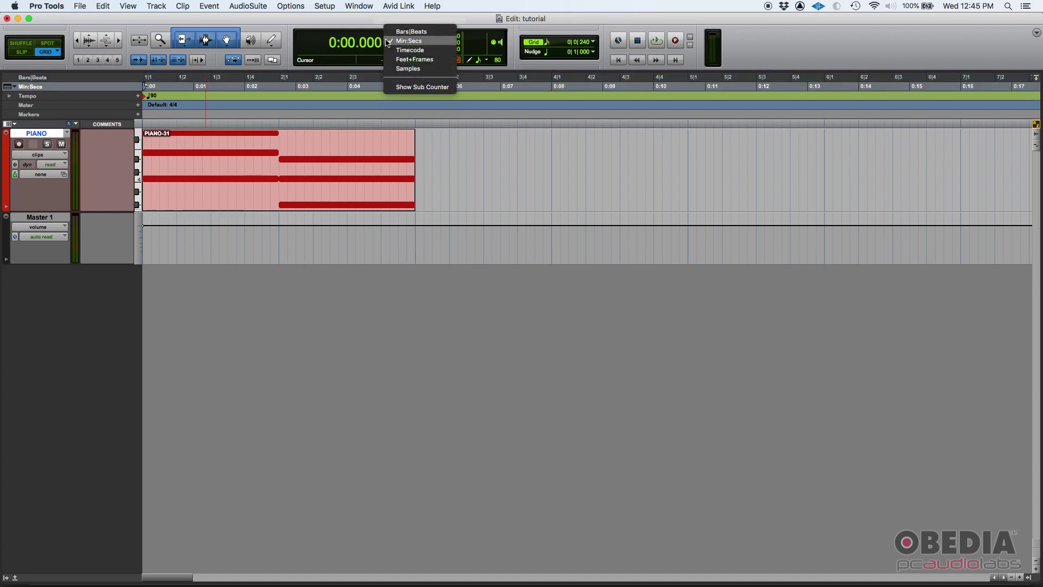
click(410, 53)
click(387, 43)
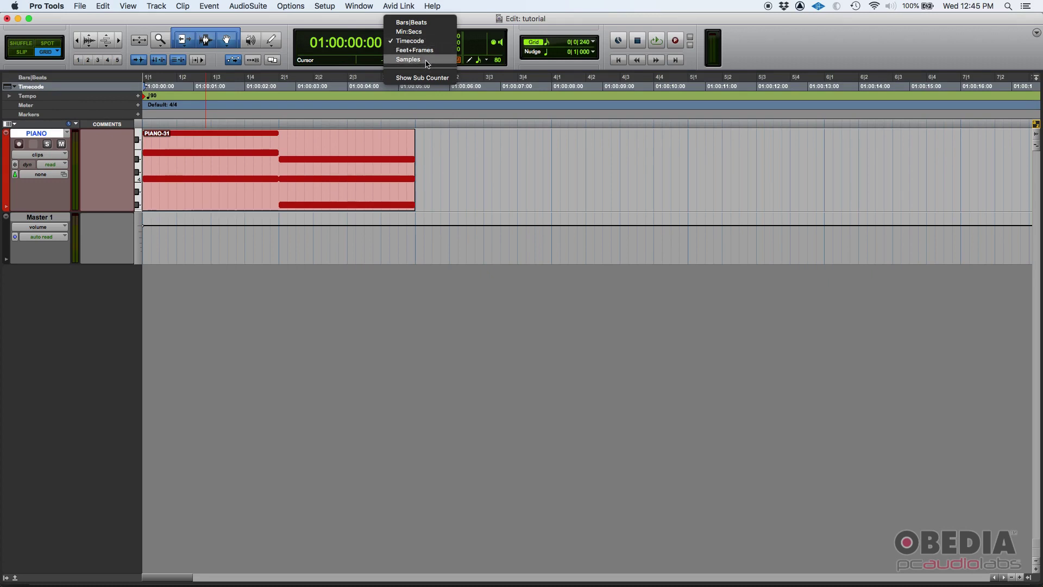
click(433, 24)
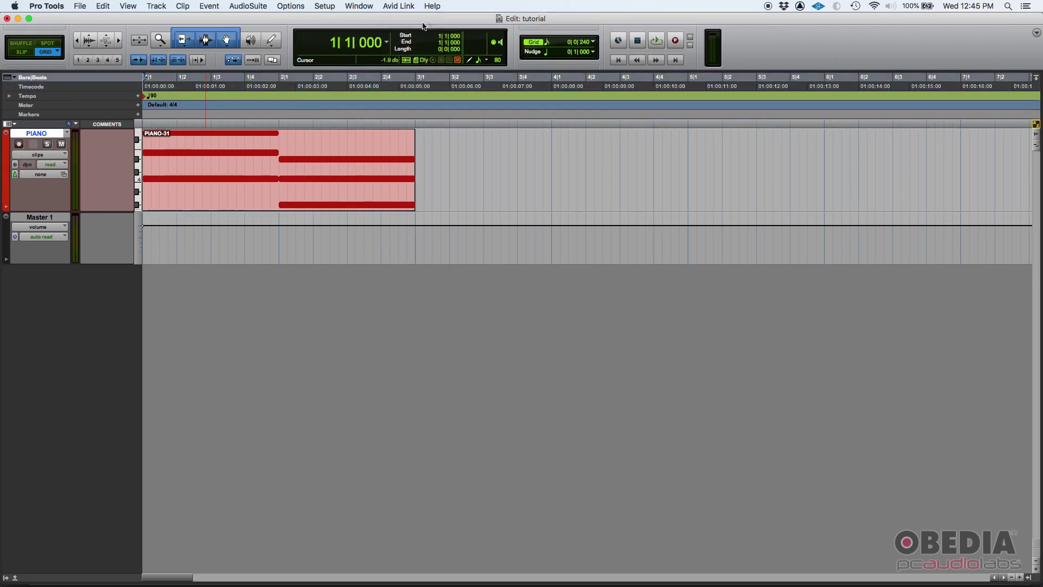
click(387, 43)
click(401, 42)
Place the edit cursor at 2|1|000 and view the position in Min:Secs, returning the main counter to Bars|Beats
click(279, 144)
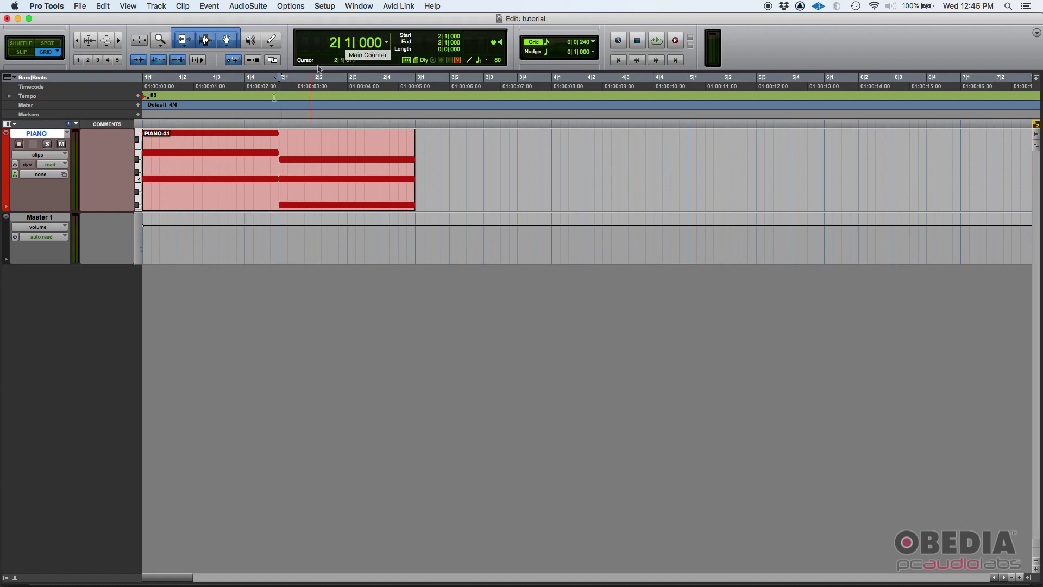
click(387, 42)
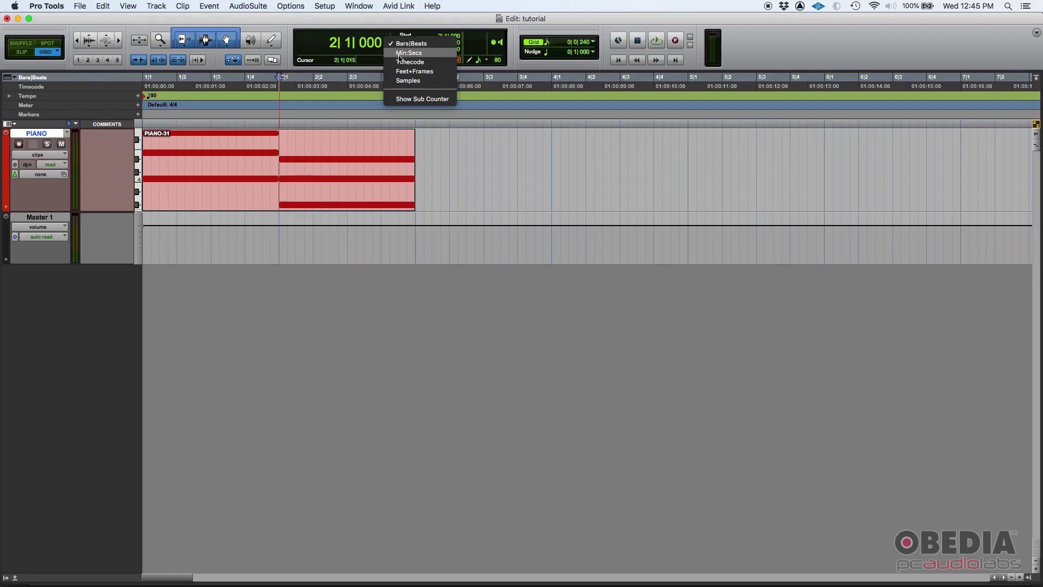
click(401, 54)
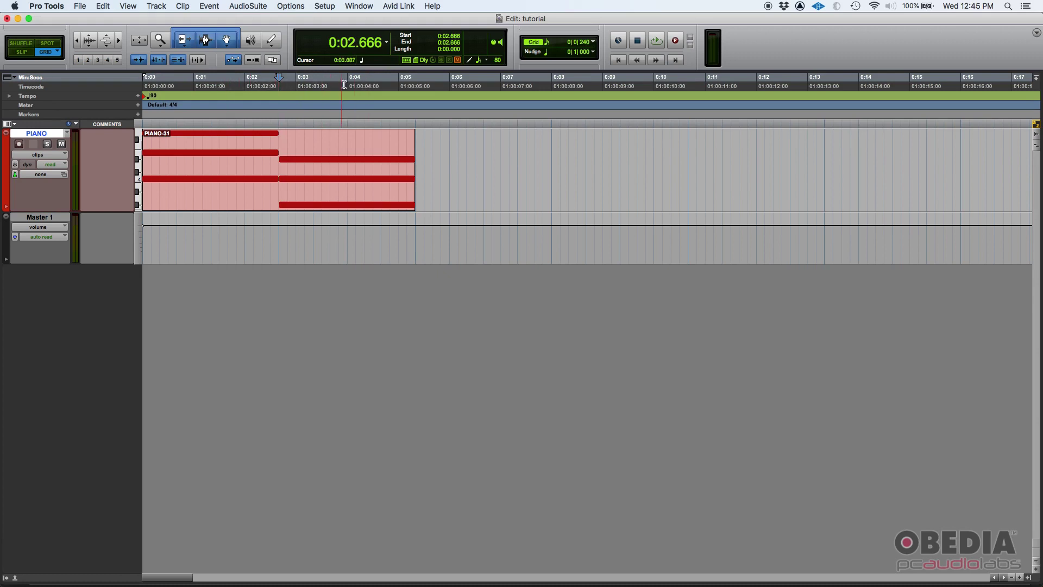
click(386, 42)
click(395, 32)
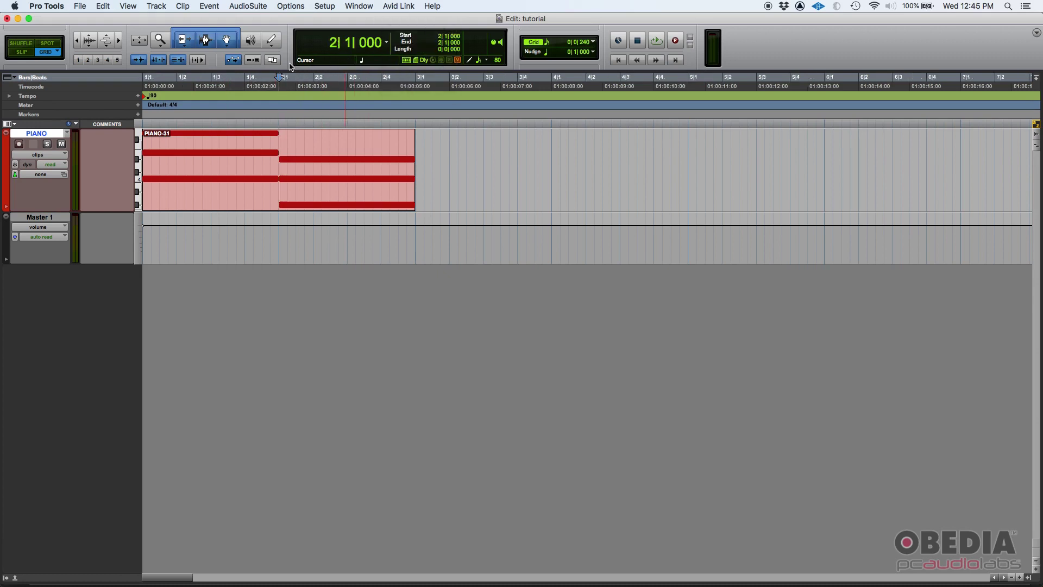
View the cursor position in Timecode and Min:Secs, then return the main counter to Bars|Beats
click(386, 42)
click(405, 61)
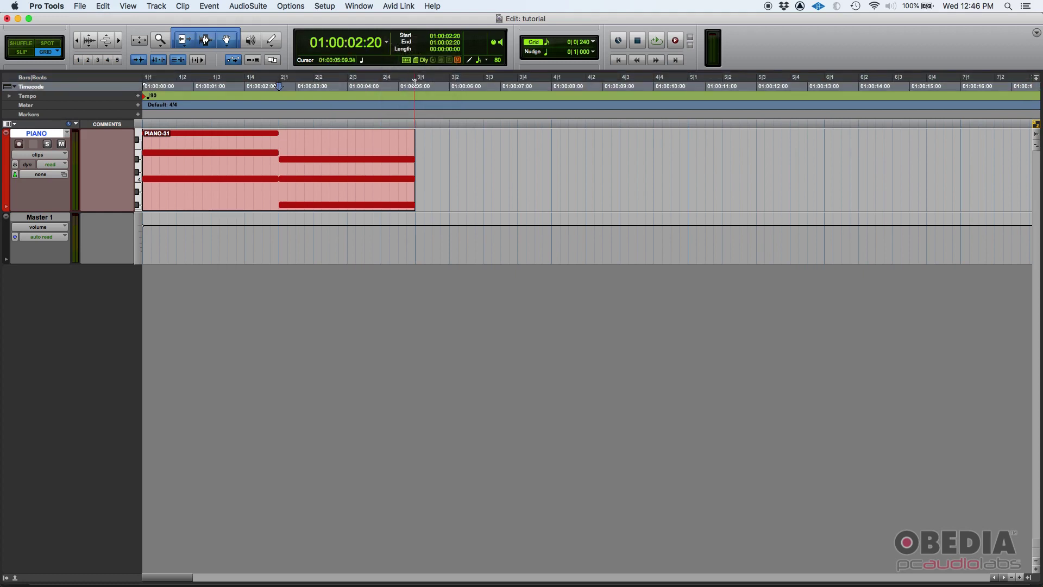
click(387, 42)
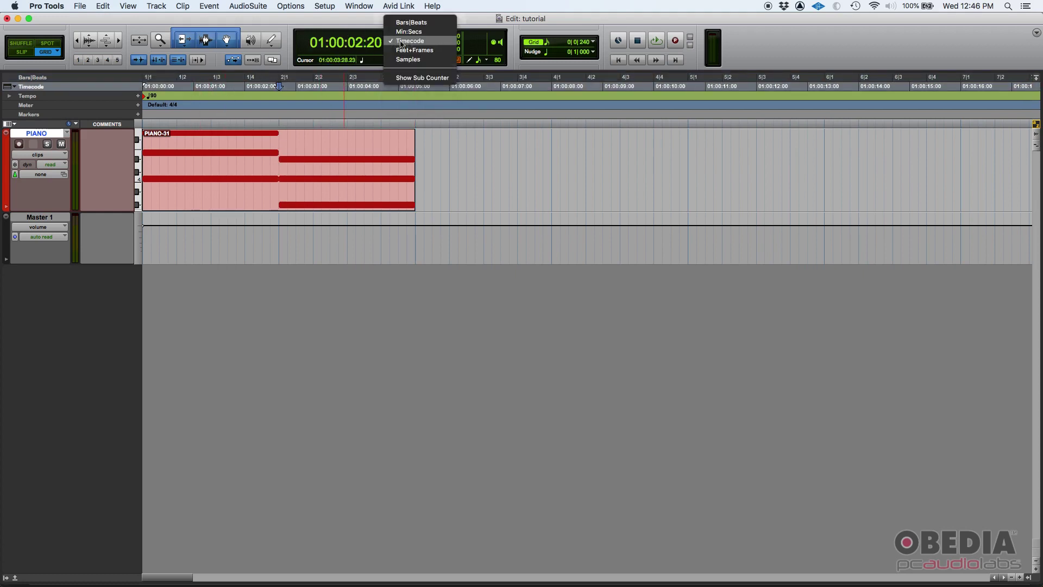
click(414, 32)
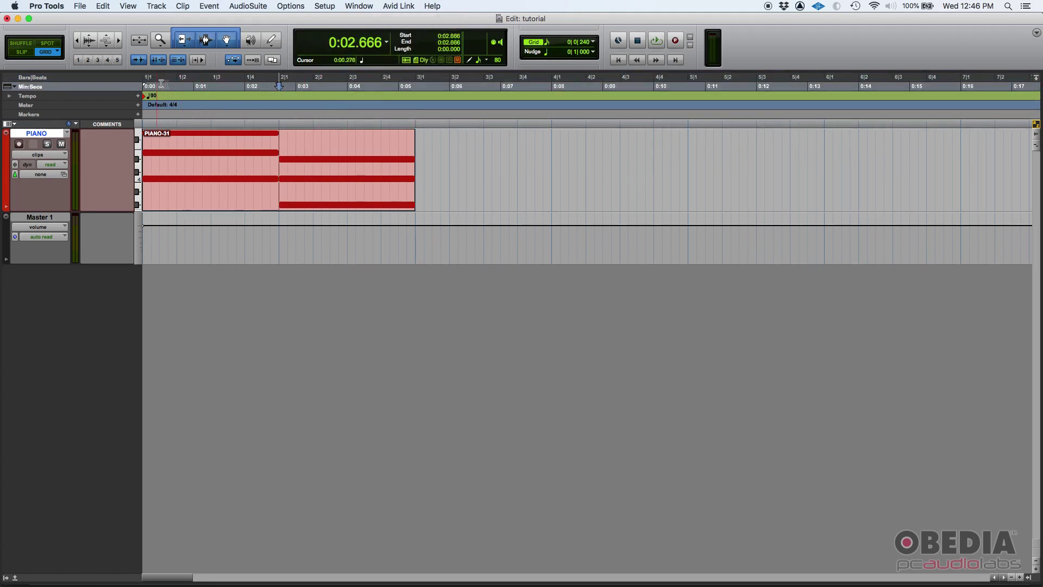
click(387, 42)
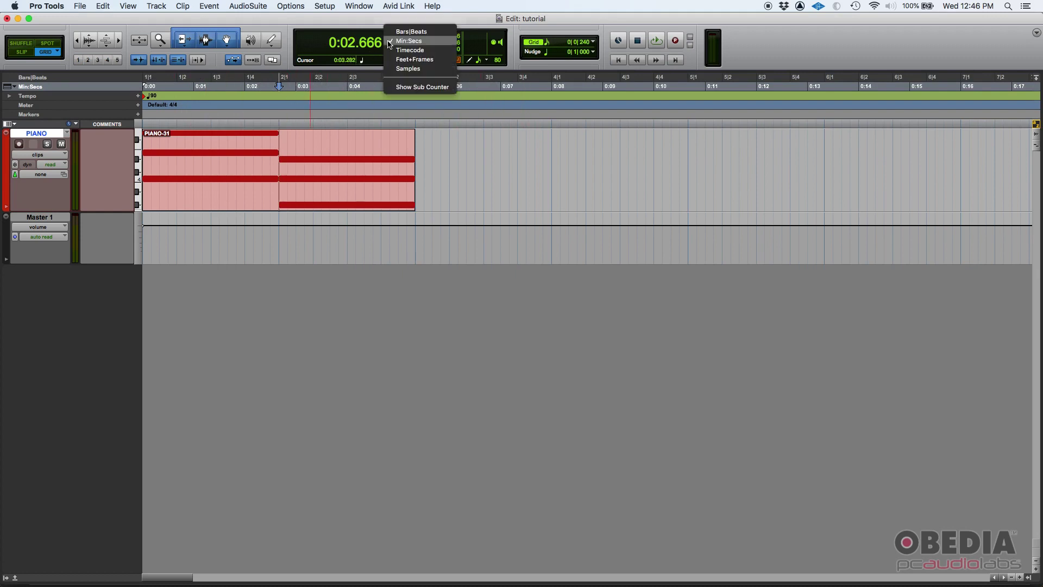
click(411, 32)
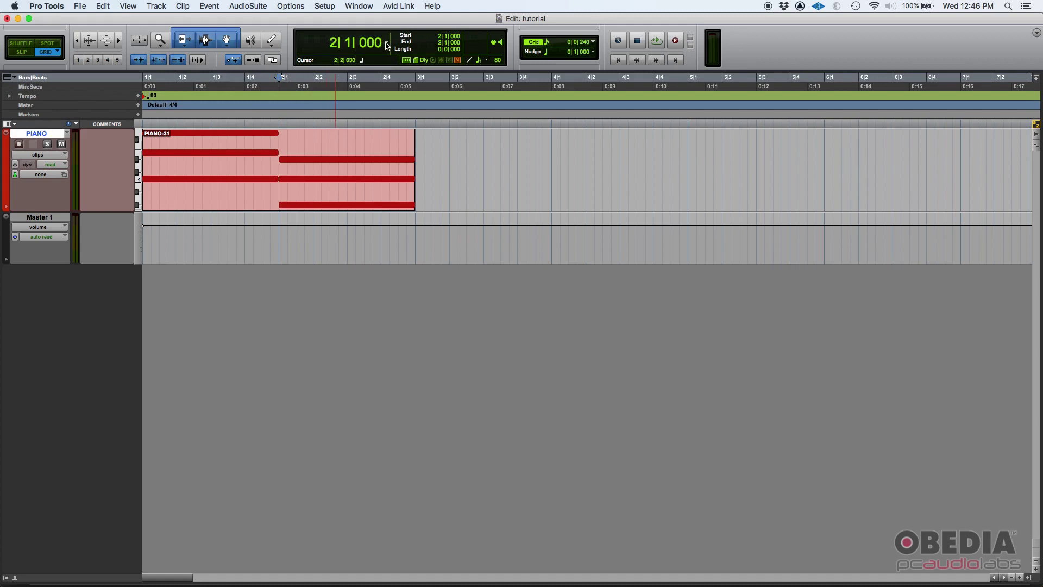
Show the sub counter and set it to Min:Secs, keeping the main counter on Bars|Beats
click(387, 44)
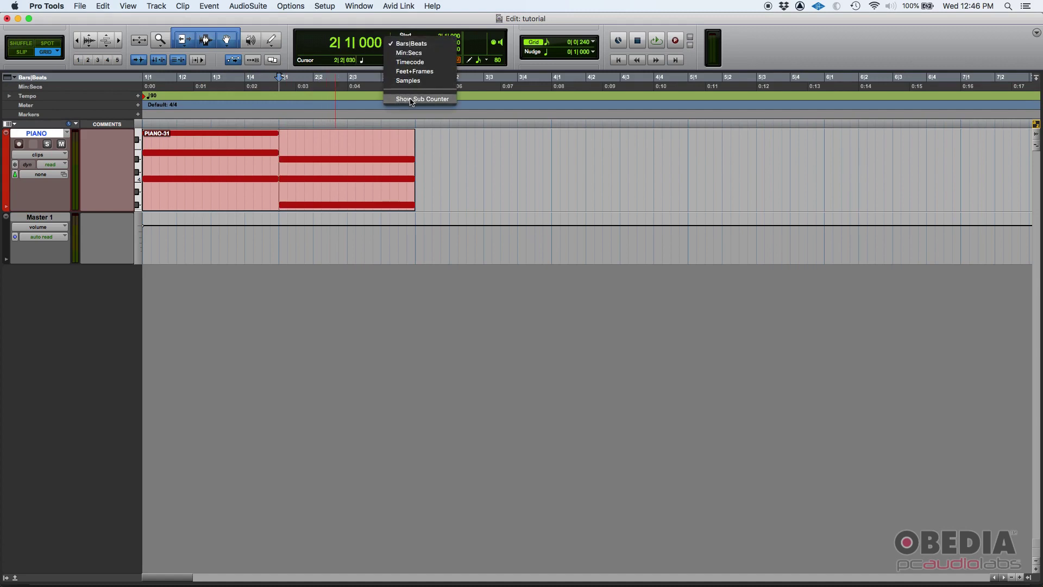
click(412, 100)
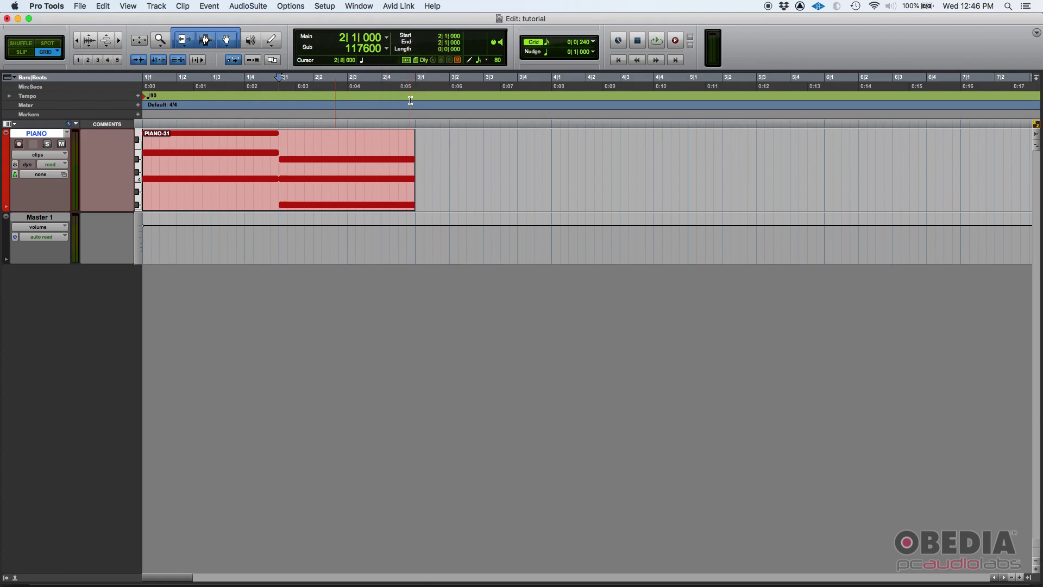
click(386, 40)
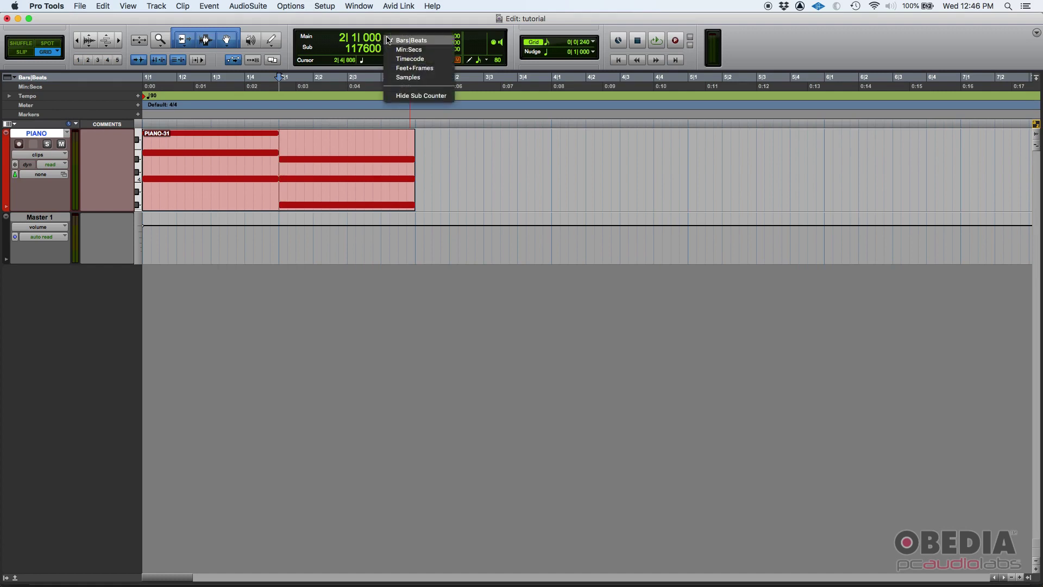
click(397, 43)
click(394, 49)
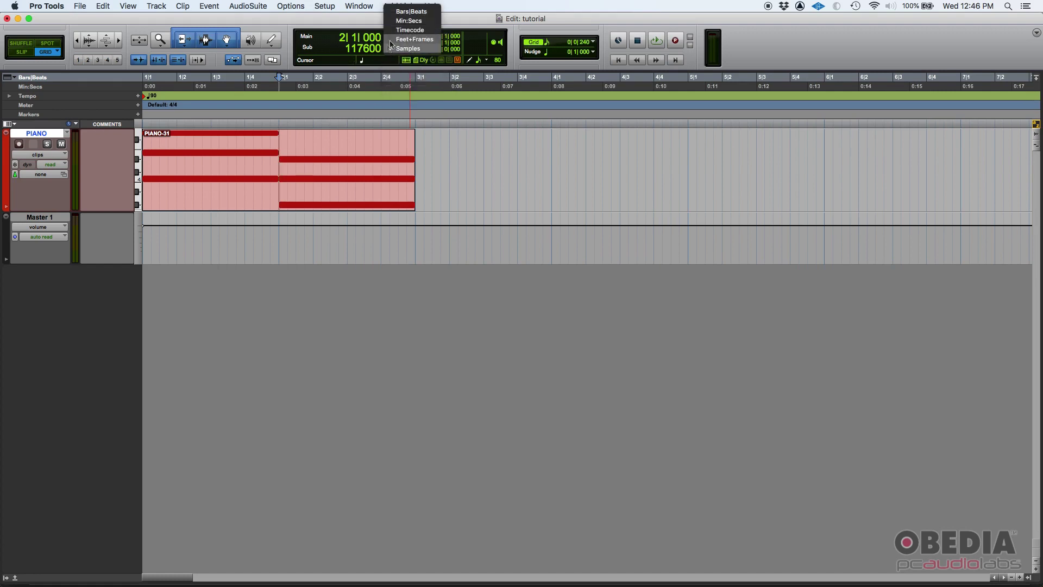
click(408, 22)
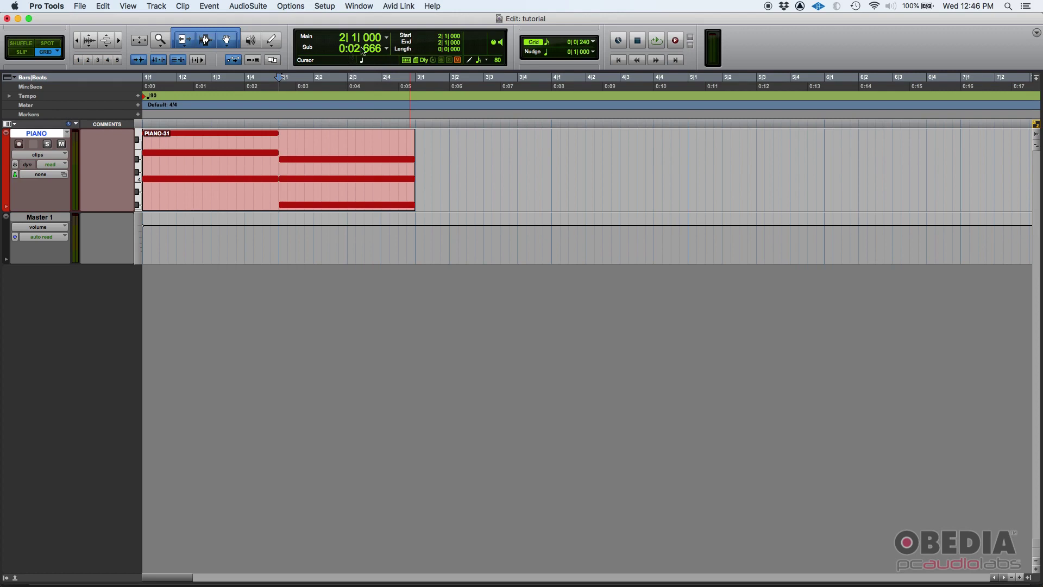
Compare both counters with the edit cursor at 1|2|000 and 2|3|000, then hide the sub counter
click(178, 142)
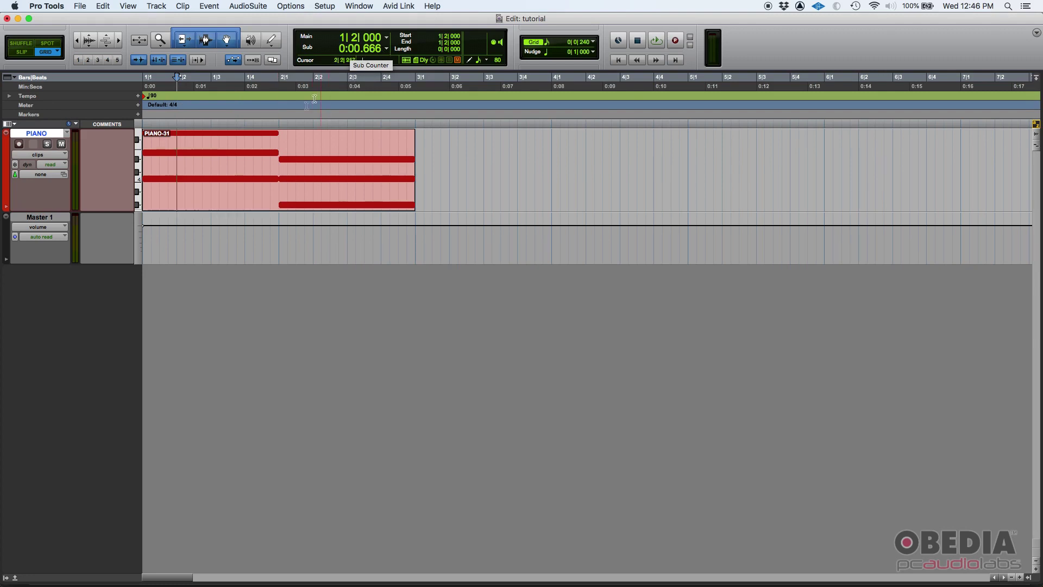
click(347, 139)
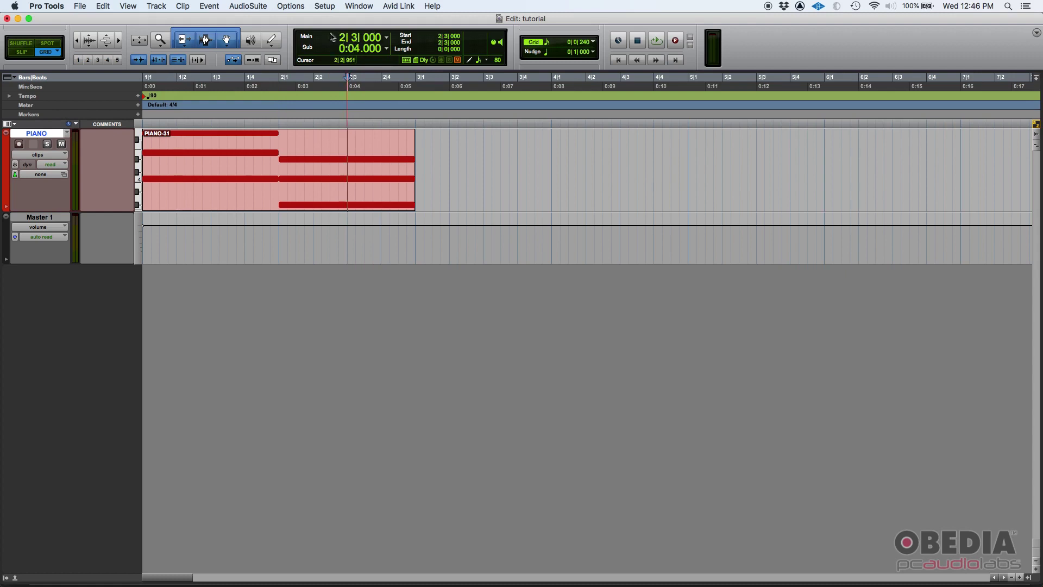
click(386, 37)
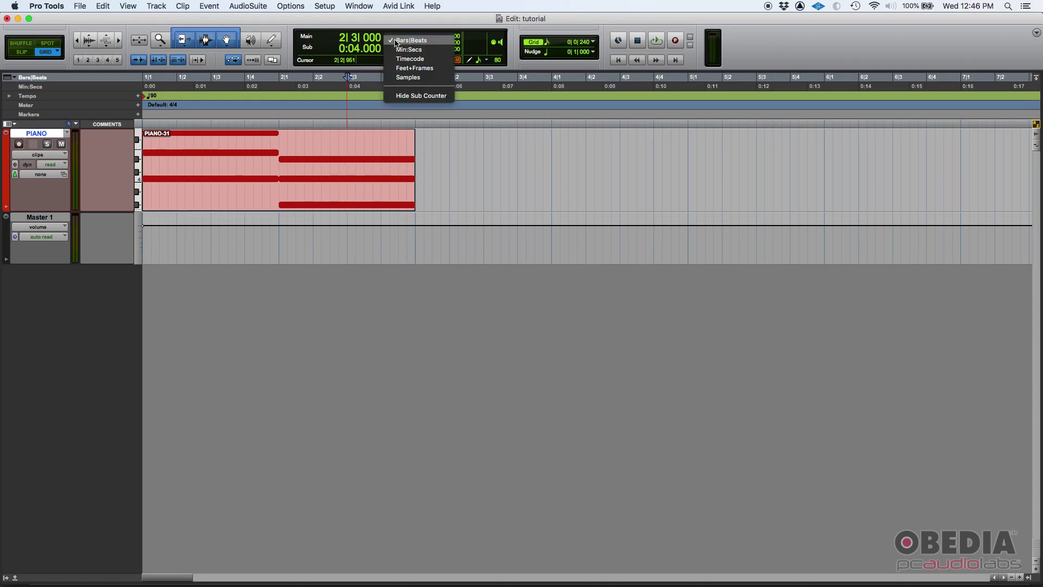
click(370, 46)
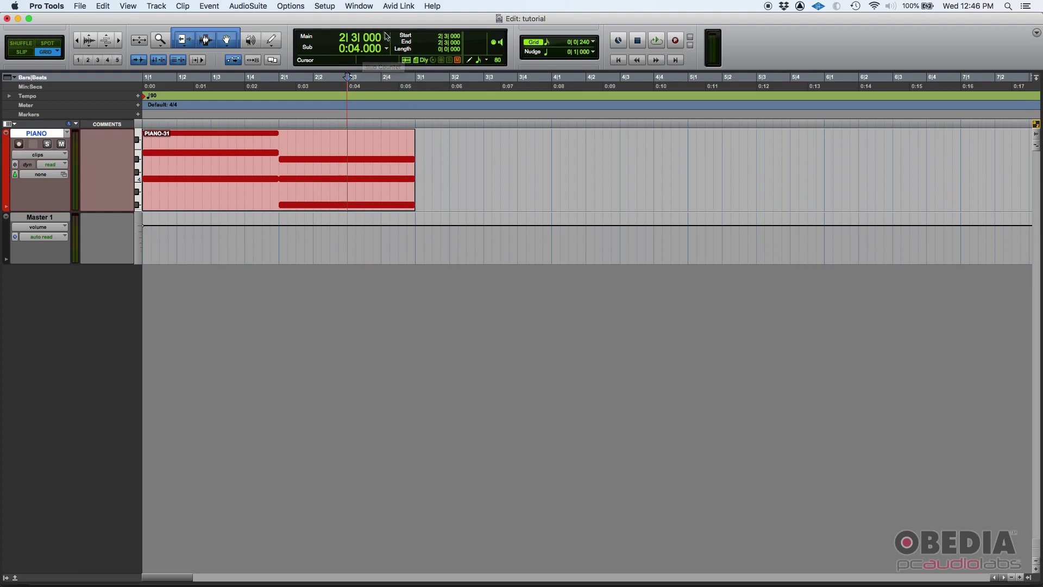
click(386, 49)
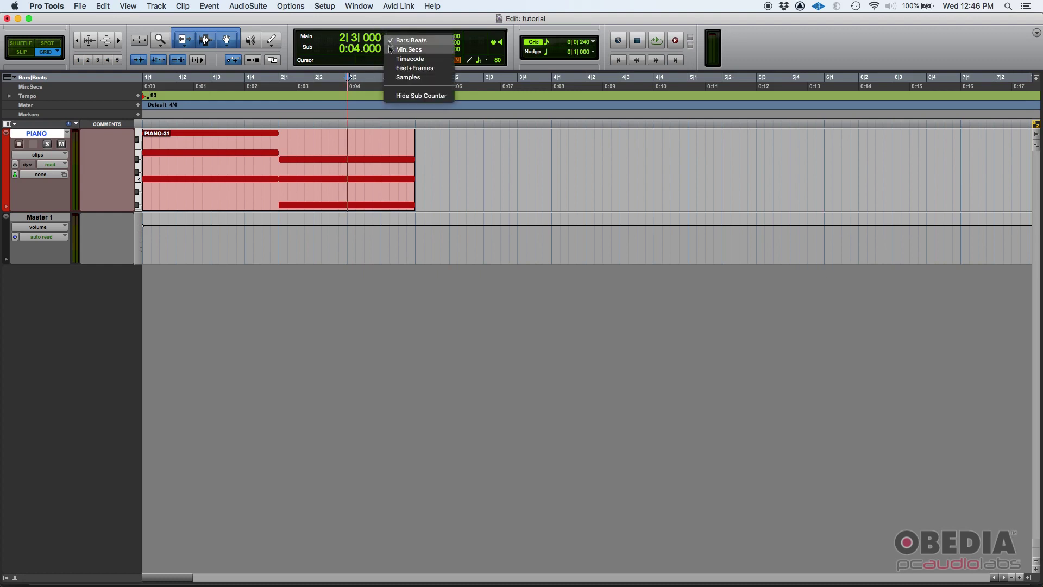
click(403, 96)
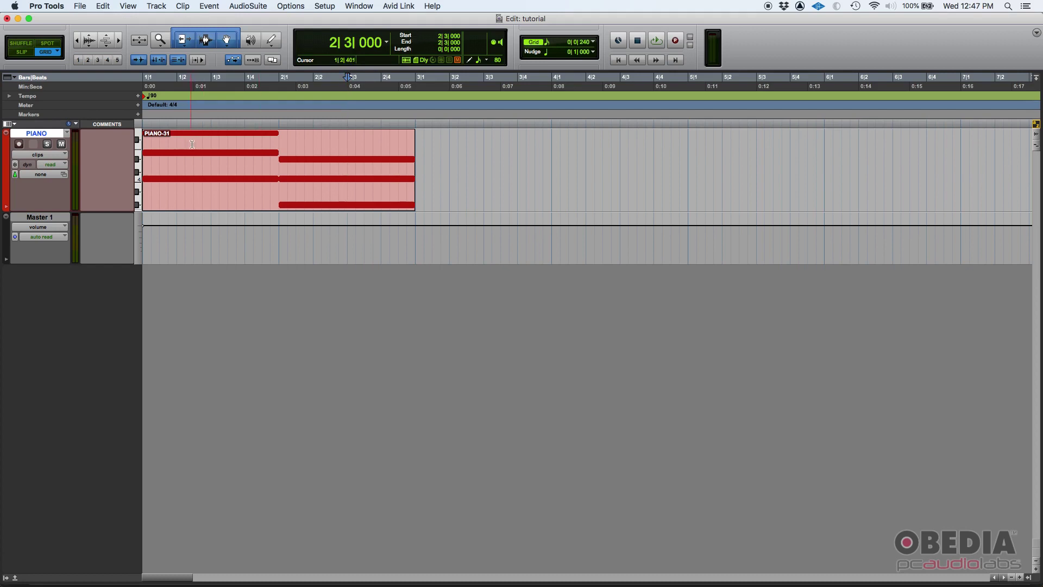
Select the piano clip range from 1|2|000 to 2|1|000, then reselect it from 1|2|000 to 2|2|000
drag(177, 145, 279, 148)
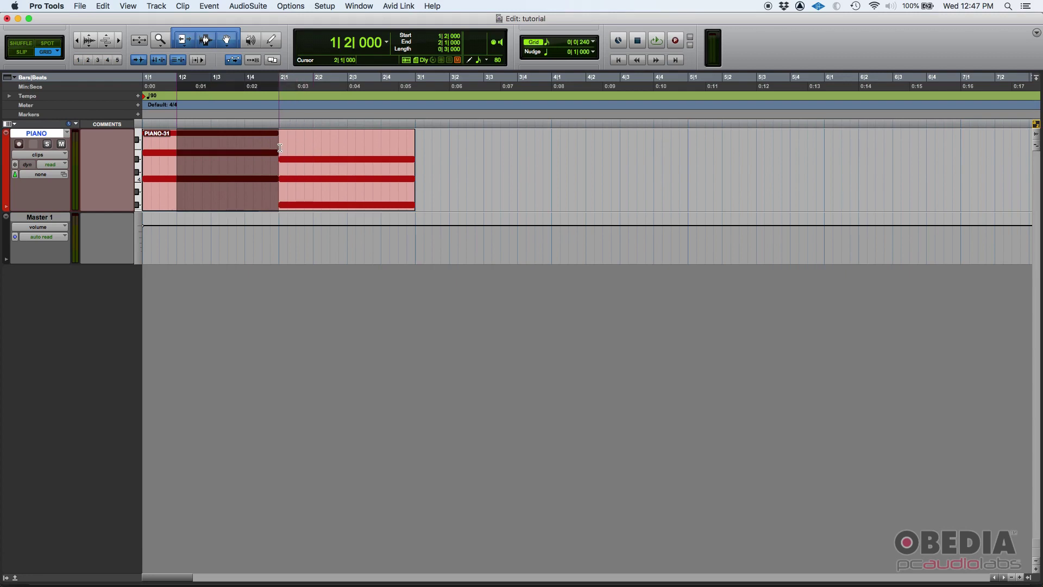
click(178, 137)
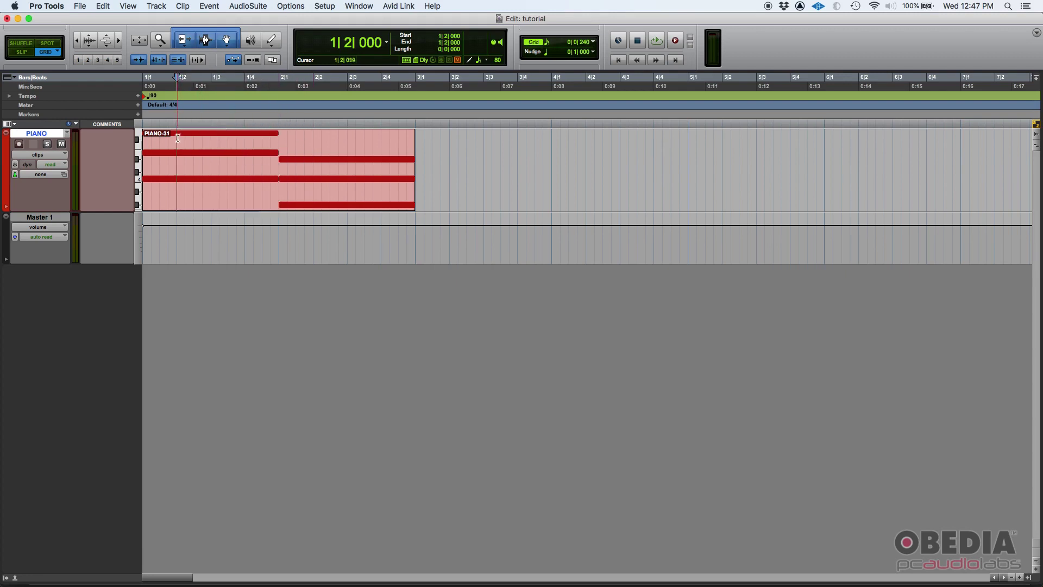
drag(178, 137, 310, 137)
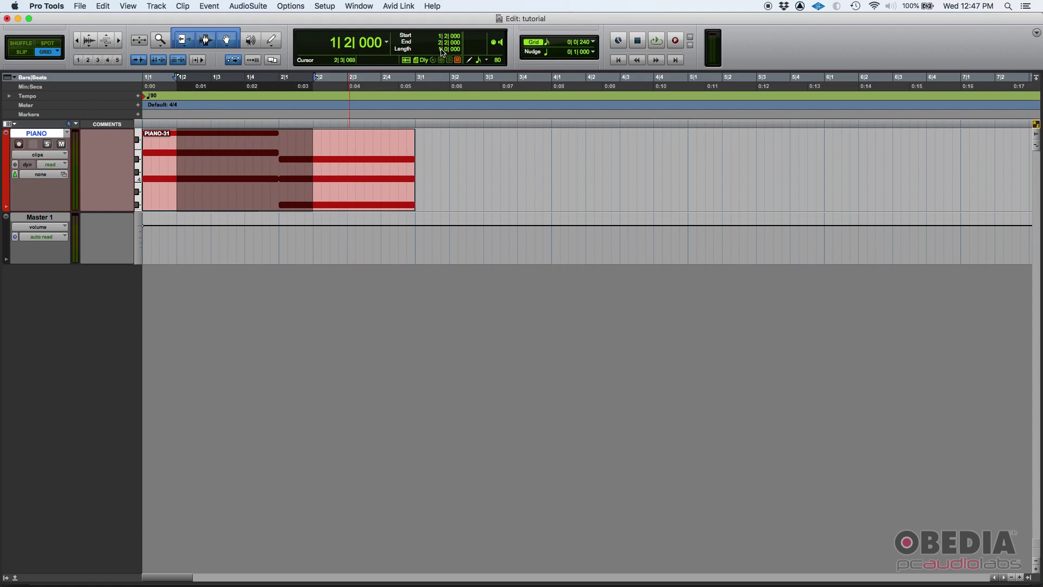
Try a piano clip selection from 1|3|240 to 2|2|480, then replace it with one from 1|3|000 to 2|2|000
drag(220, 143, 332, 149)
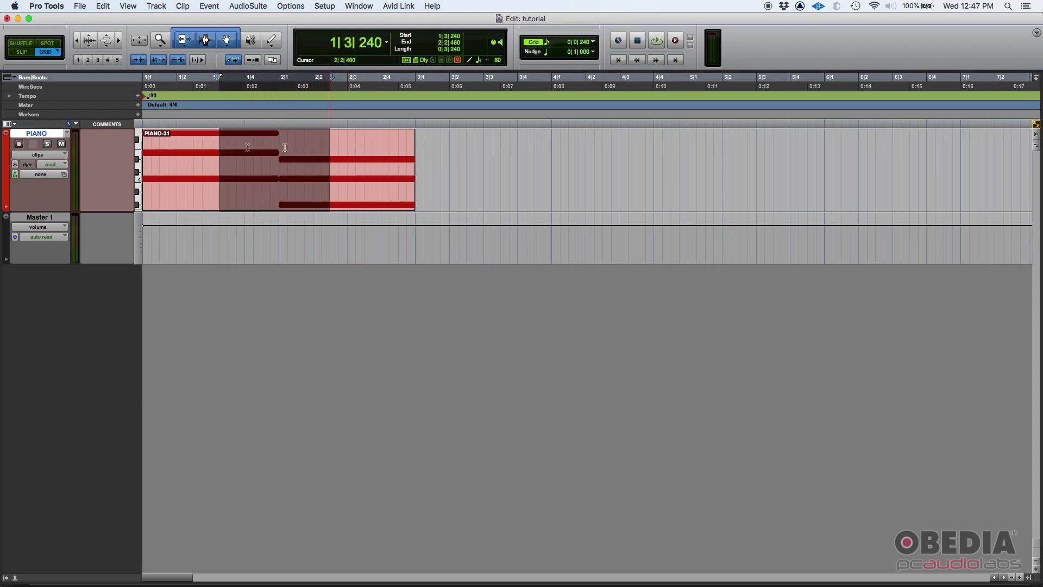
click(215, 146)
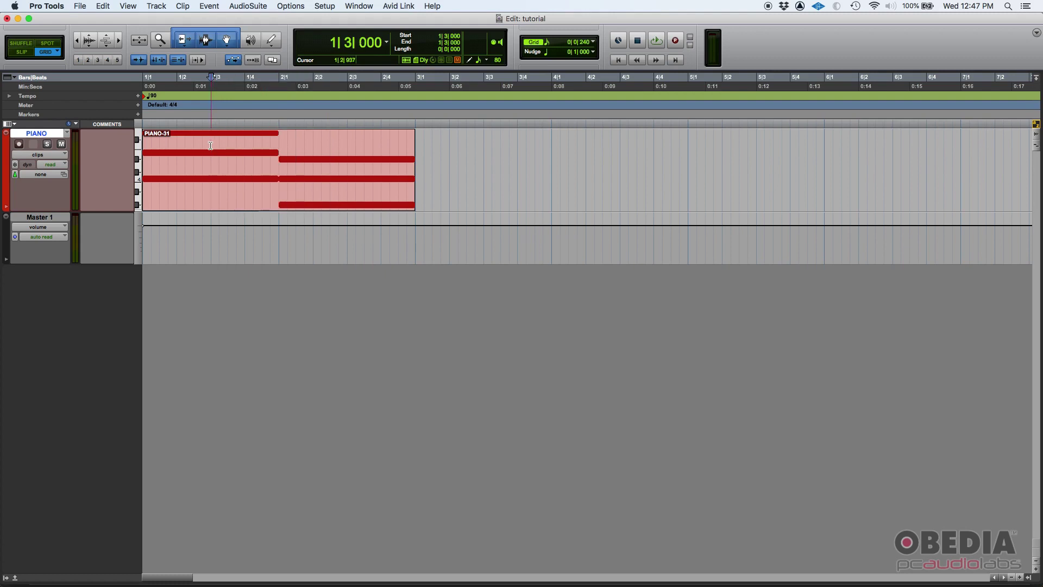
drag(215, 145, 313, 146)
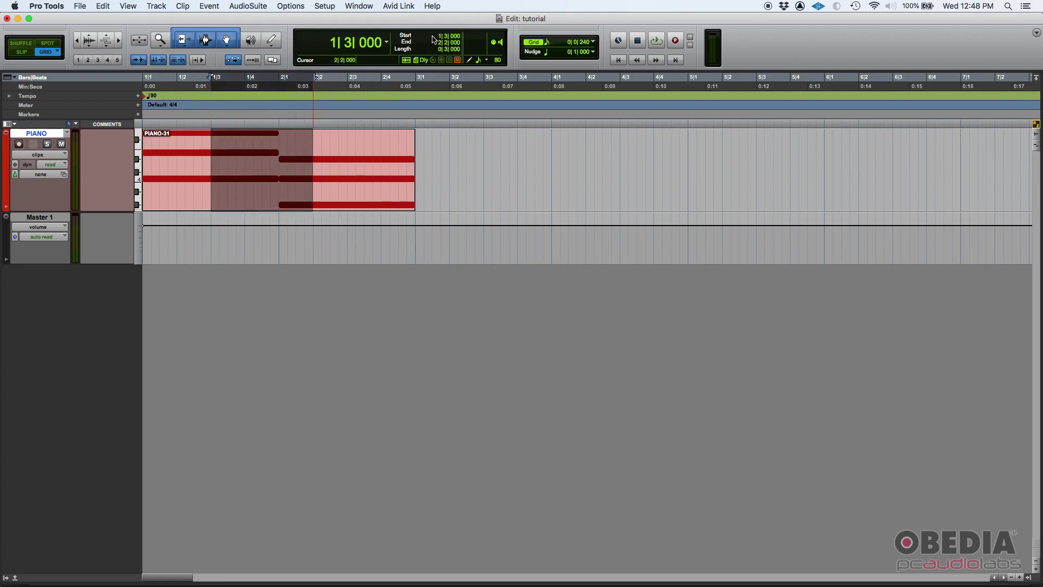
Adjust the edit selection numerically to start at 1|2|000 and end at 2|3|000
drag(447, 40, 447, 45)
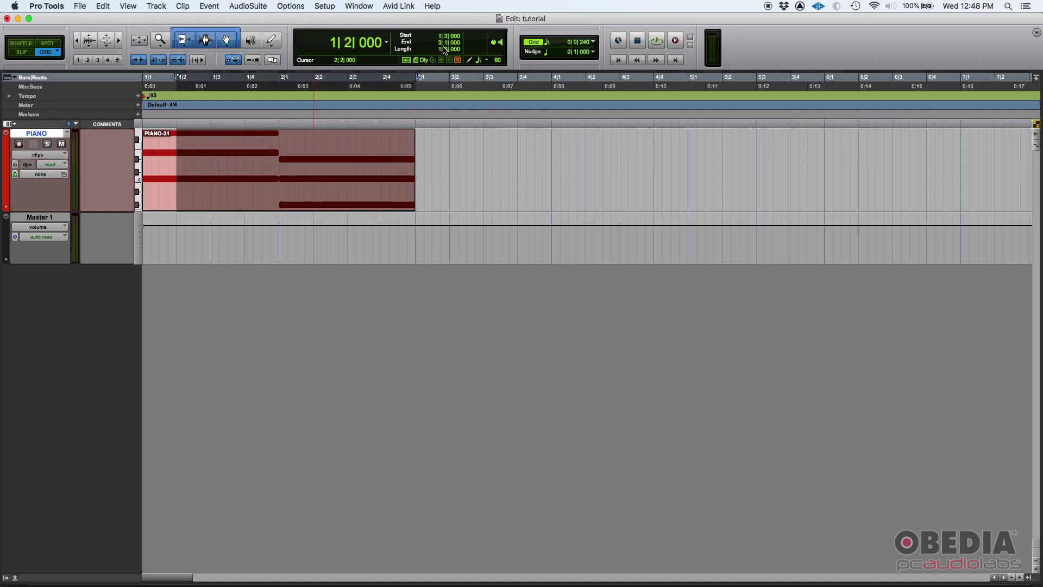
click(440, 43)
drag(441, 45, 440, 53)
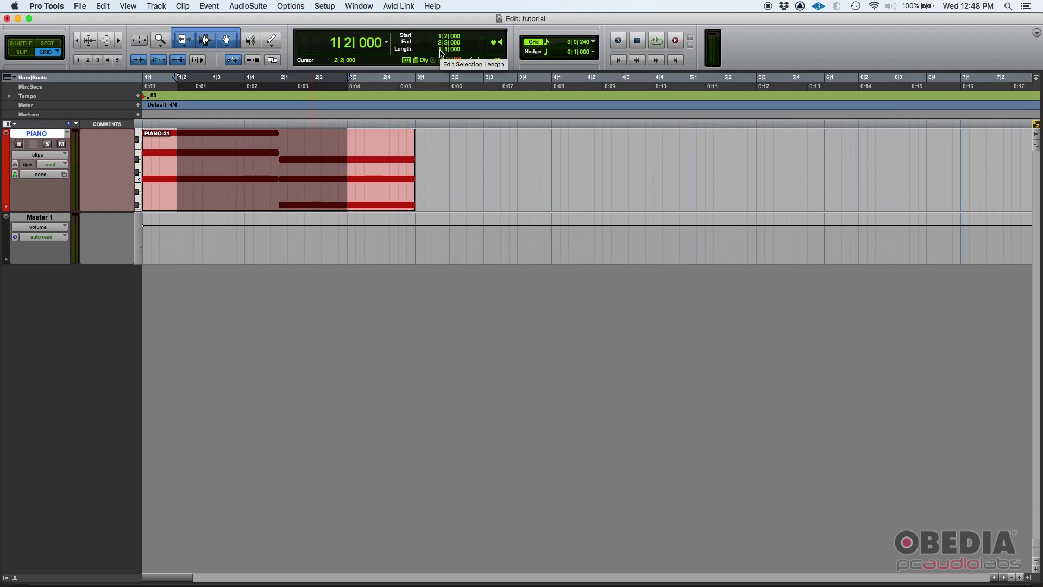
Set the edit selection length to 3|0|000
click(441, 51)
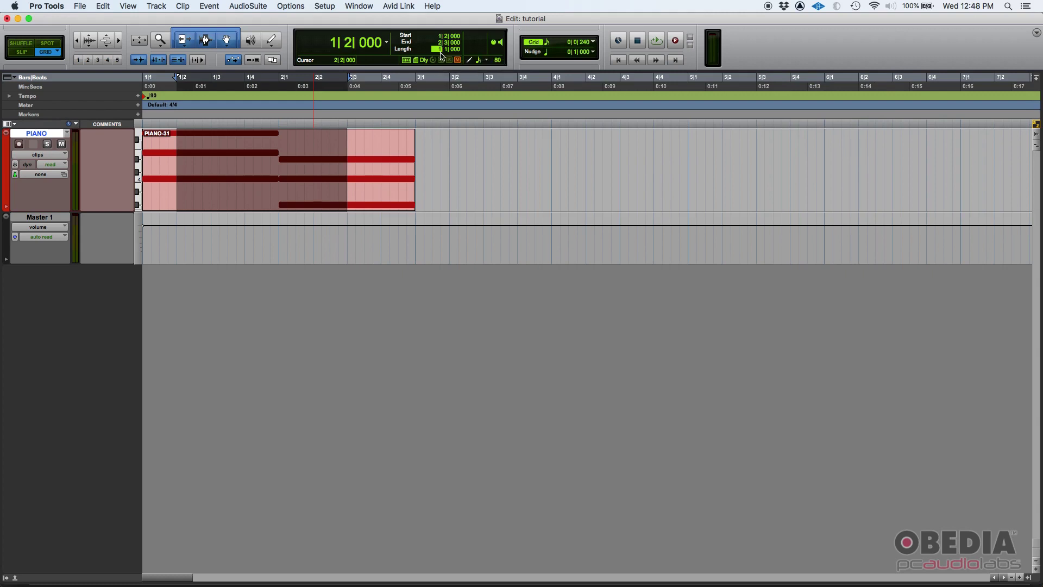
text(3)
key(Return)
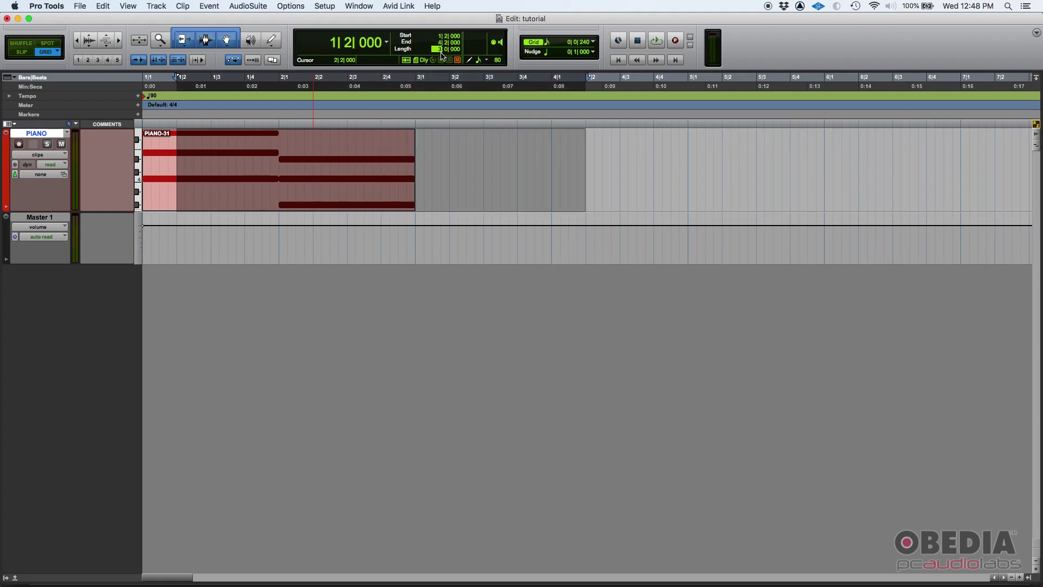
Step the selection length up and down in bars to 5|0|000, then clear the selection by placing the edit cursor at 3|1|480
key(Down)
key(Down)
key(Up)
key(Up)
key(Up)
key(Down)
key(Down)
key(Down)
key(Up)
key(Up)
key(Up)
key(Up)
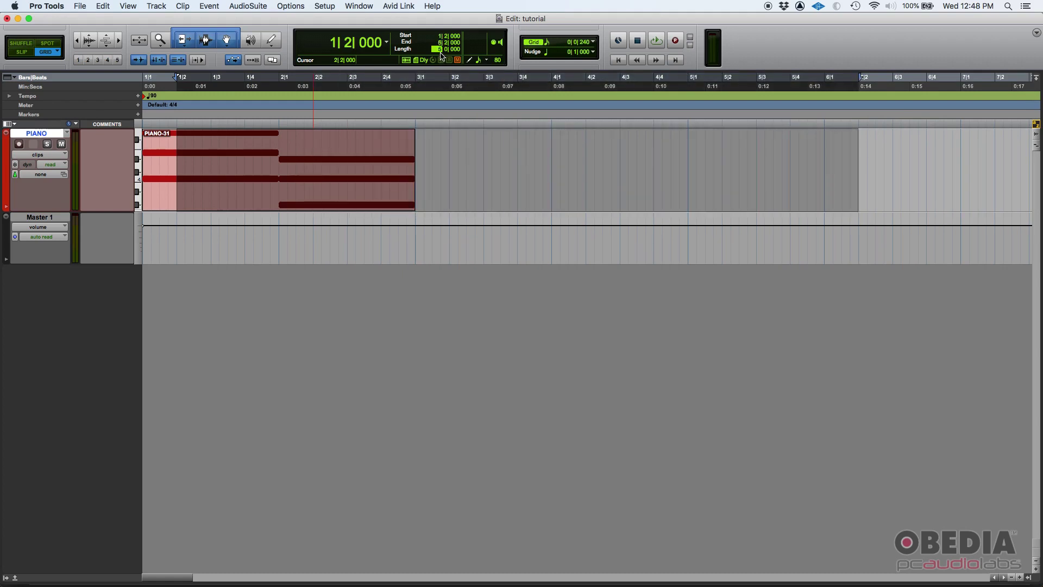
key(Down)
key(Down)
key(Down)
key(Up)
key(Up)
key(Up)
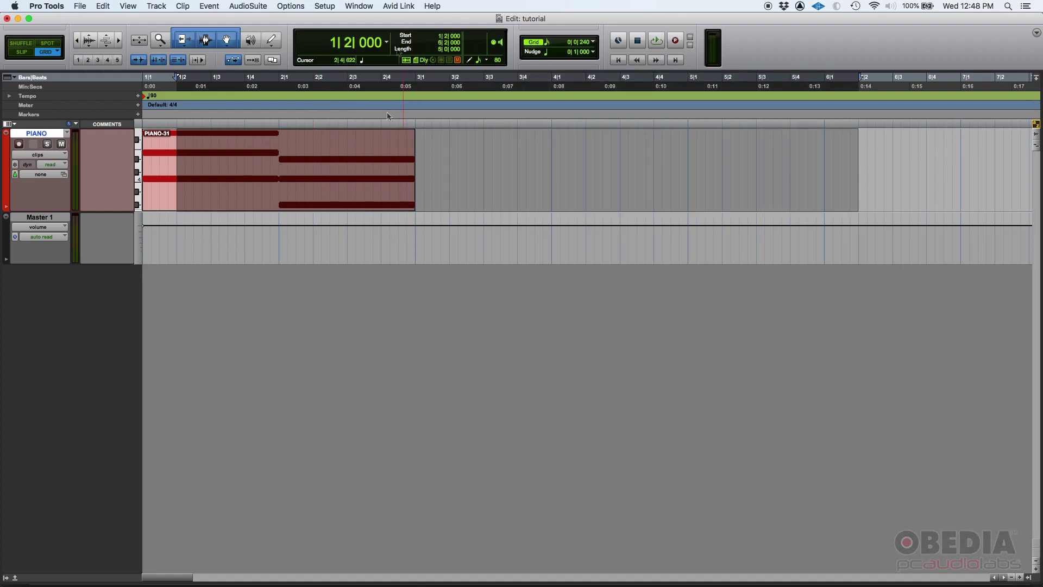
click(437, 151)
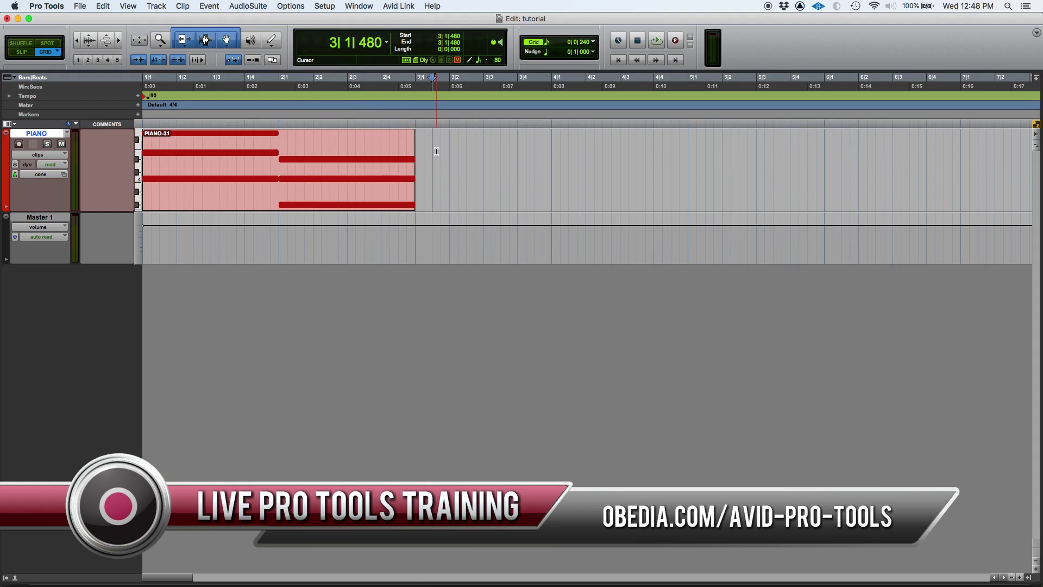